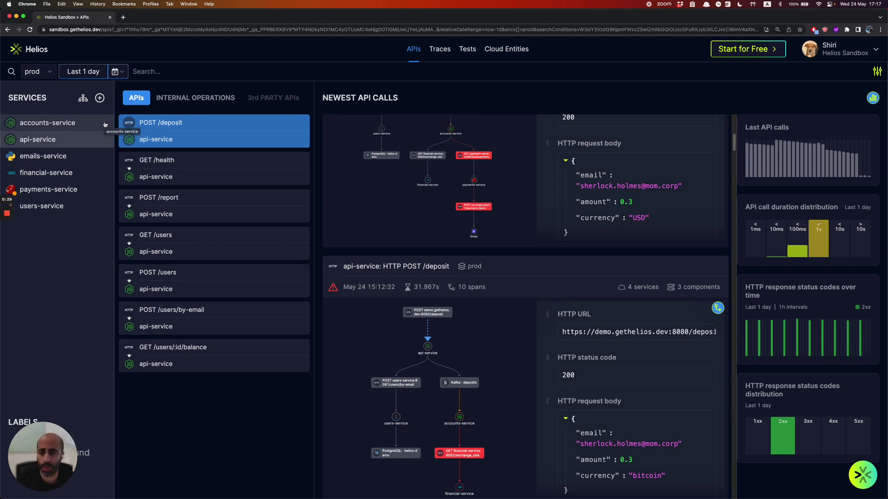
View the accounts-service overview, and from api-service open the failed POST /deposit trace whose currency is bitcoin.
click(105, 124)
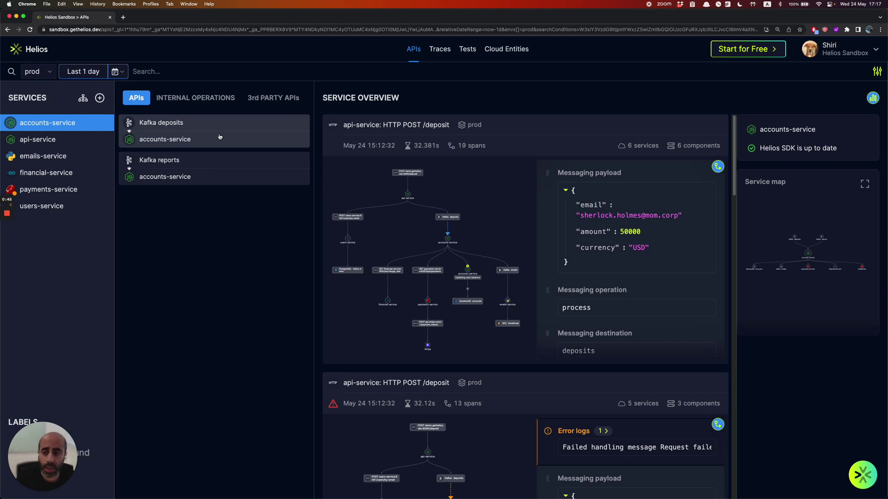
click(72, 142)
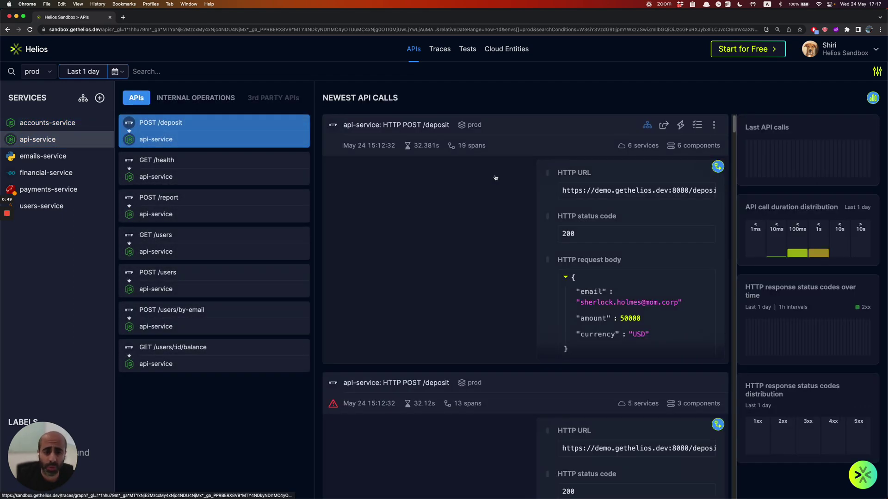
scroll(502, 186, down, 3)
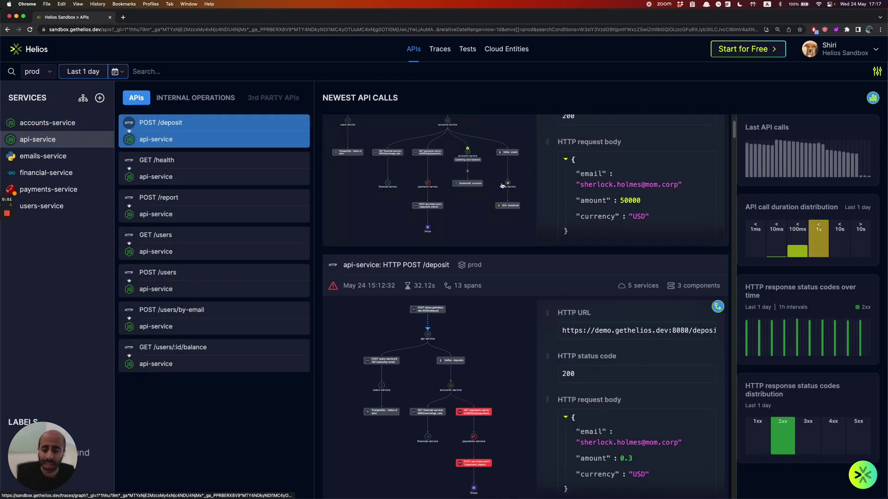
scroll(502, 185, down, 5)
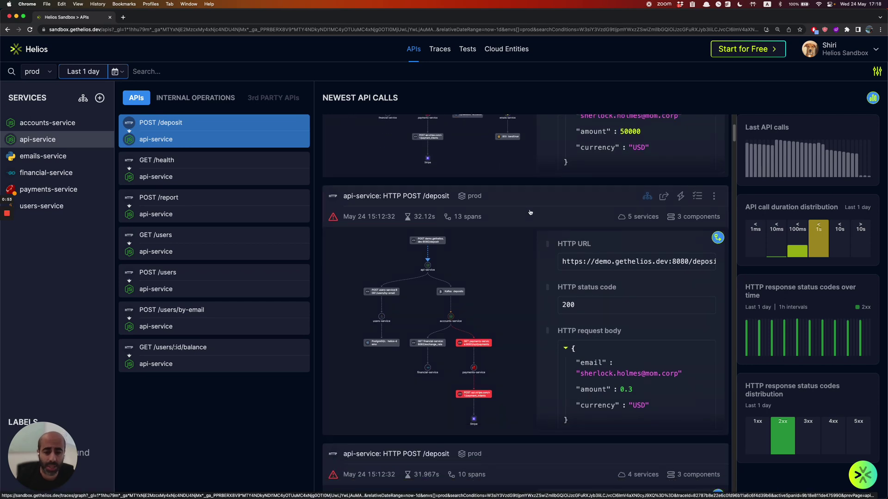
scroll(530, 212, down, 3)
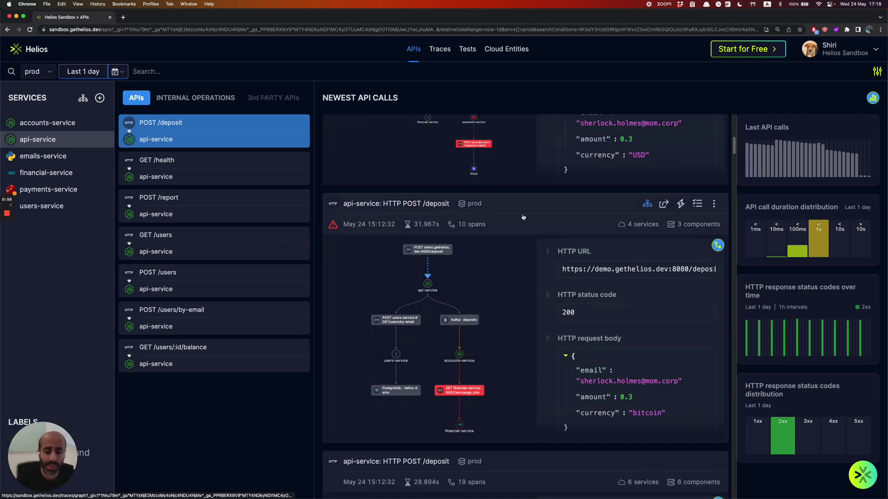
click(522, 216)
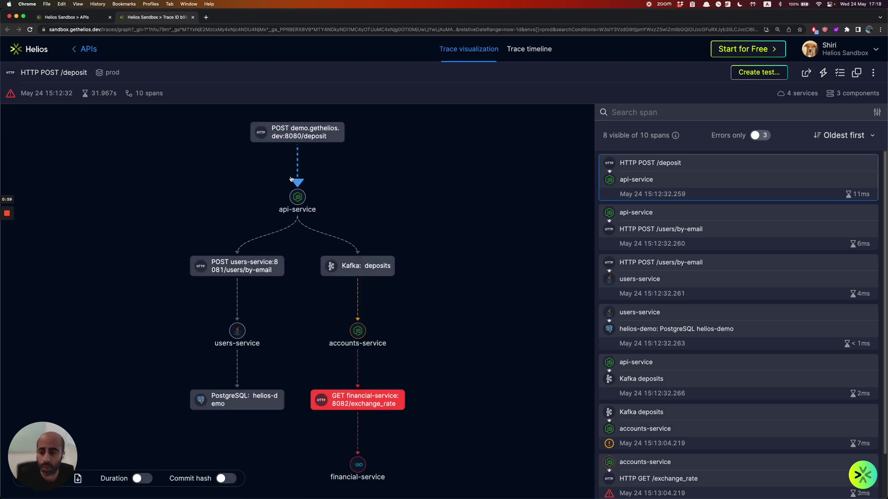
Inspect the HTTP POST /deposit span into api-service, including its request body, request headers and response headers.
click(296, 161)
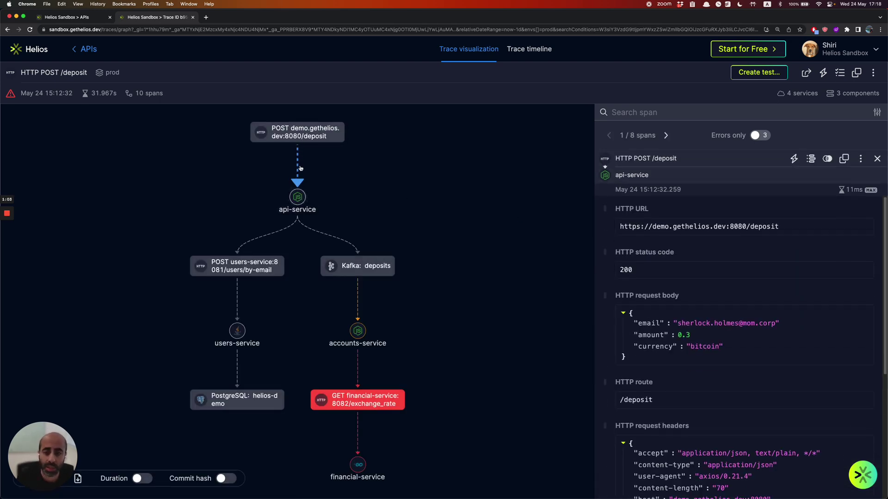
scroll(669, 264, down, 2)
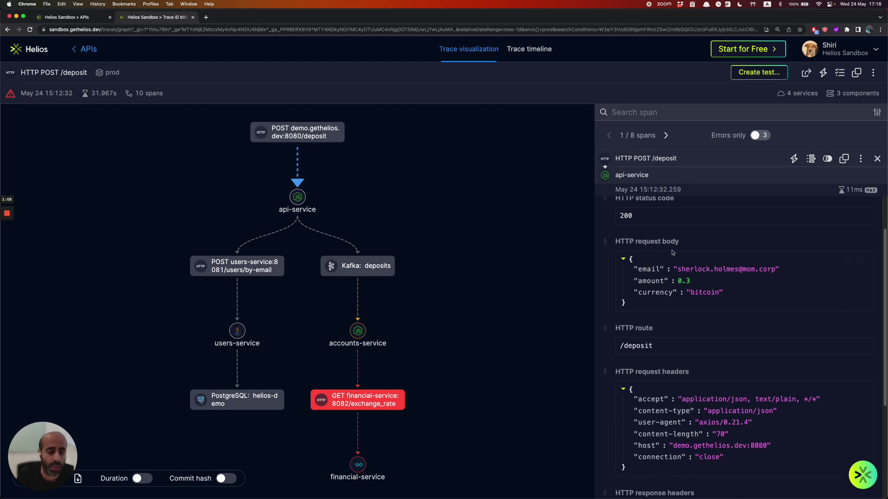
scroll(667, 268, down, 5)
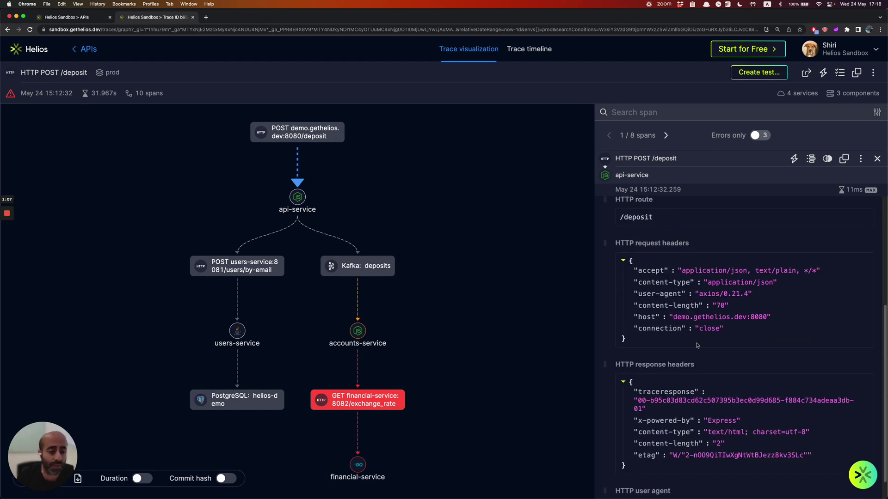
Follow the Kafka deposits spans to accounts-service, expand the error log's stack trace, and inspect the failing exchange_rate request.
click(338, 239)
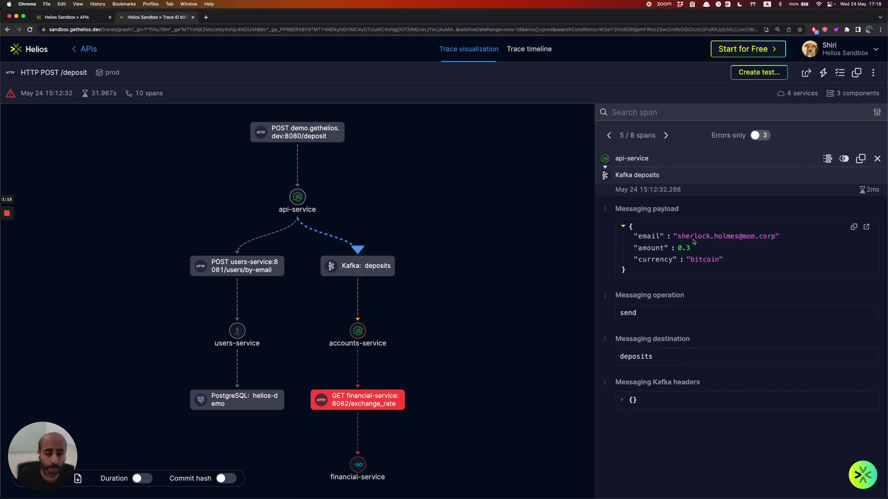
click(368, 292)
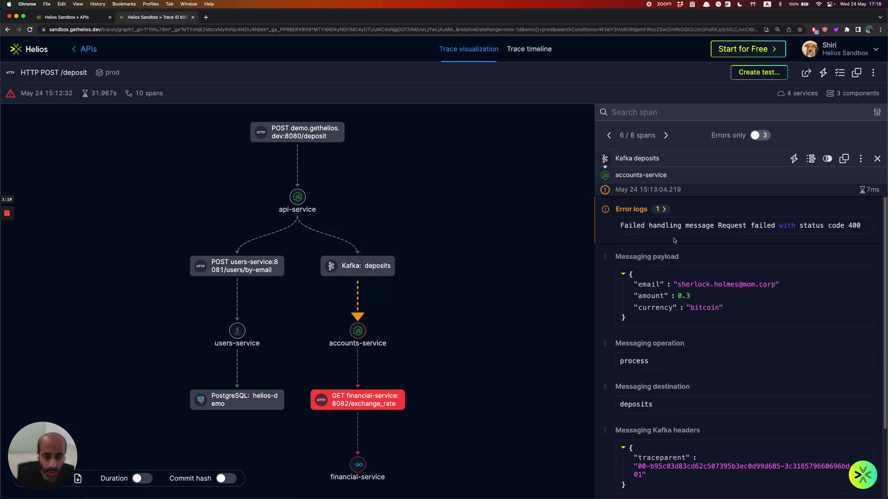
click(664, 211)
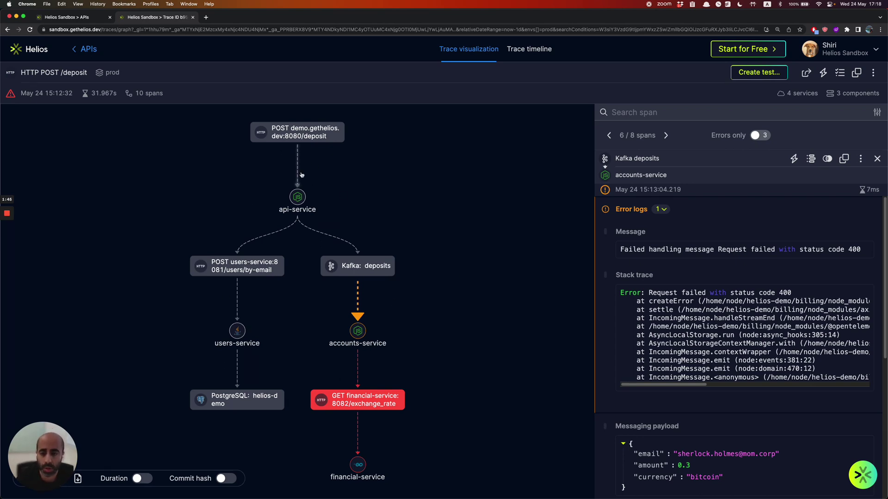
click(359, 364)
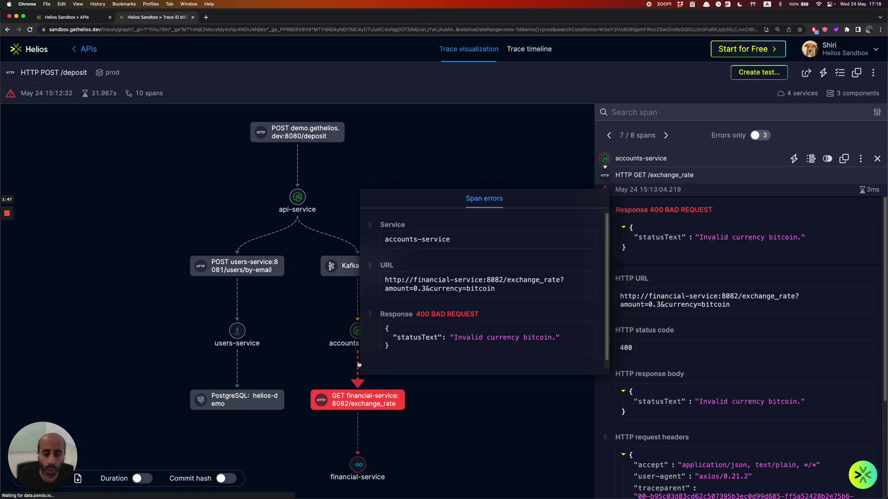
Temporarily show span durations on the trace graph and sort the span list by Longest first.
click(142, 479)
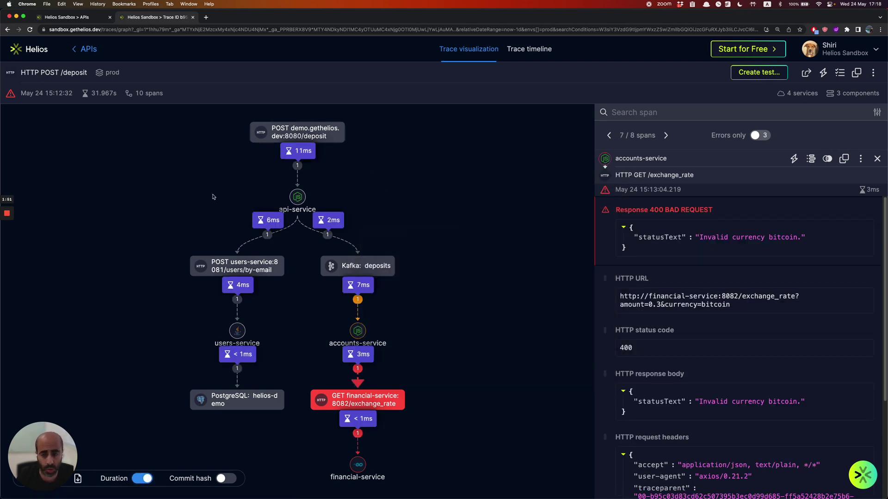
click(877, 158)
click(851, 135)
click(828, 184)
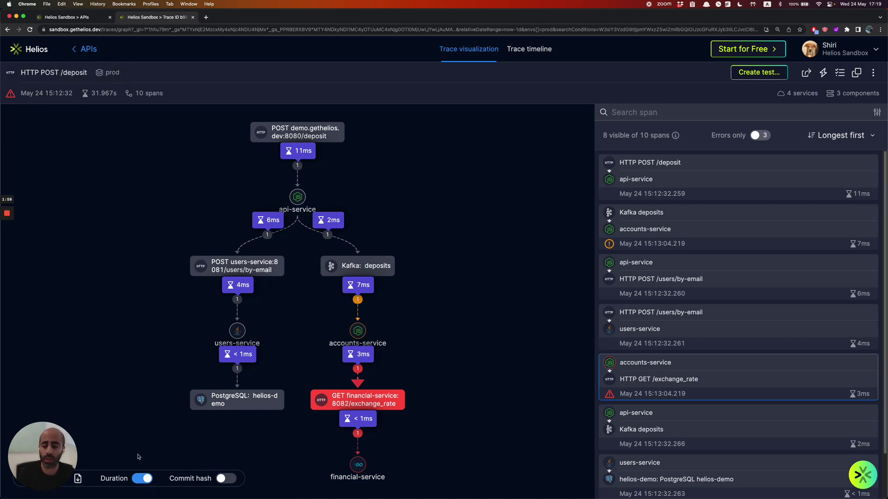
click(141, 478)
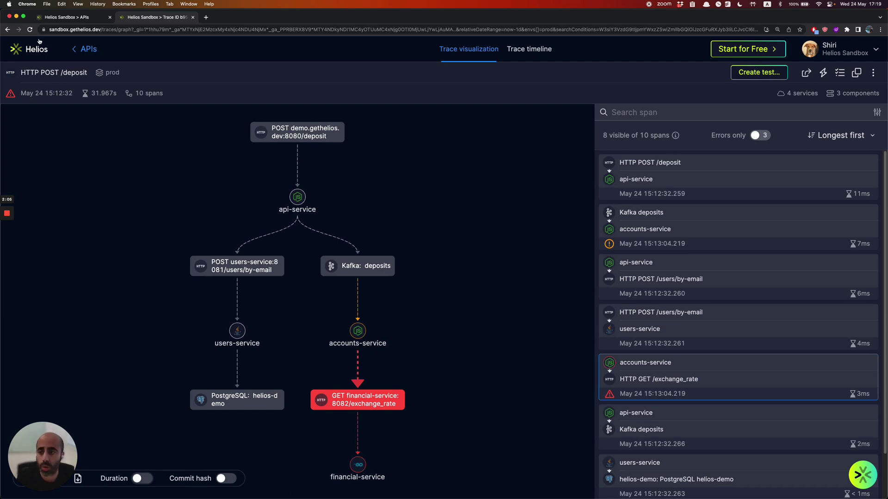
Filter all traces by adding the condition Span duration (ms) > 3000 to the existing Error in span filter.
click(86, 49)
click(440, 49)
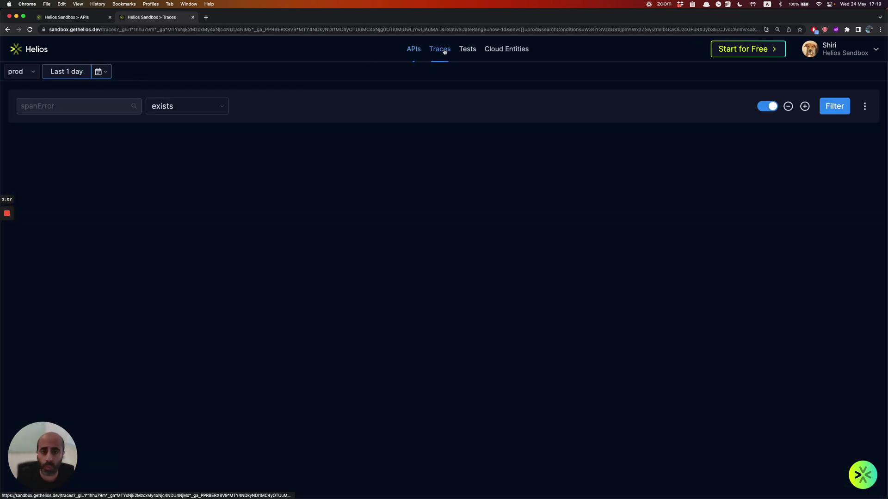
click(805, 107)
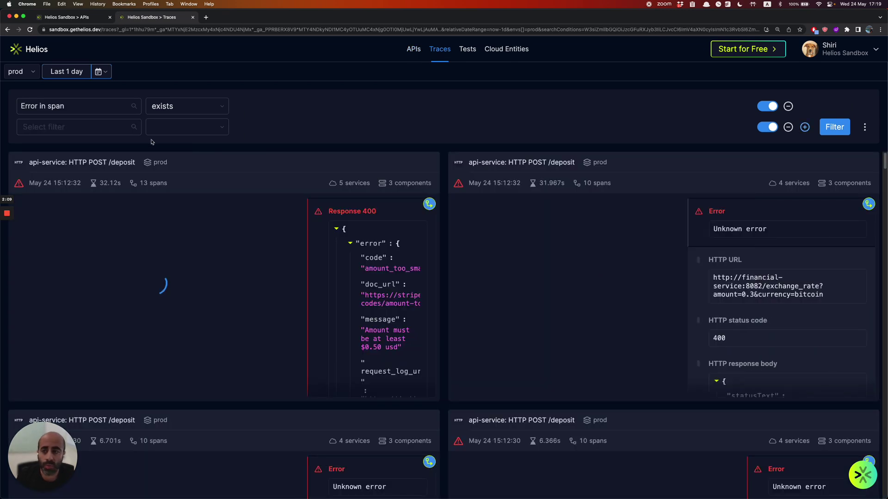
click(74, 126)
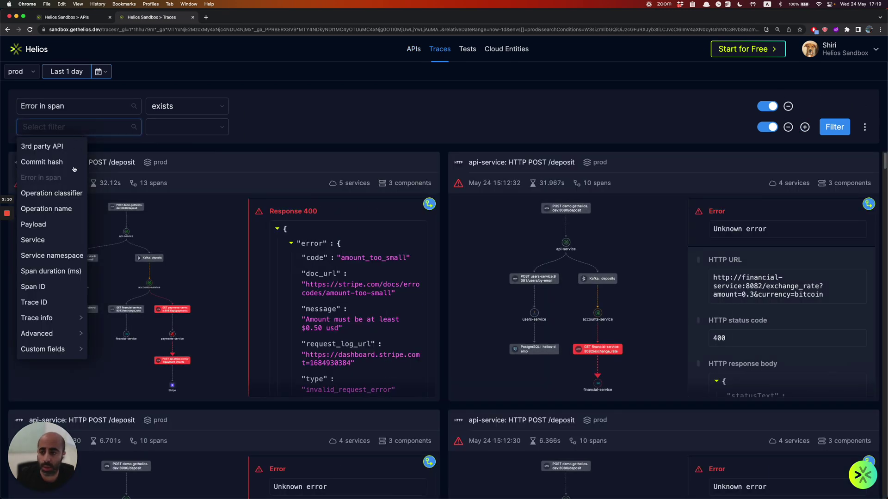
click(62, 270)
click(187, 127)
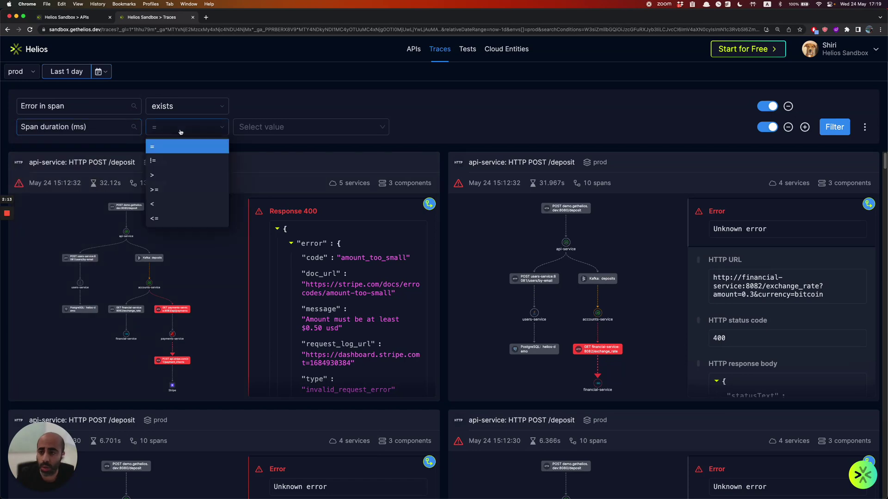
click(168, 178)
click(259, 124)
text(3000)
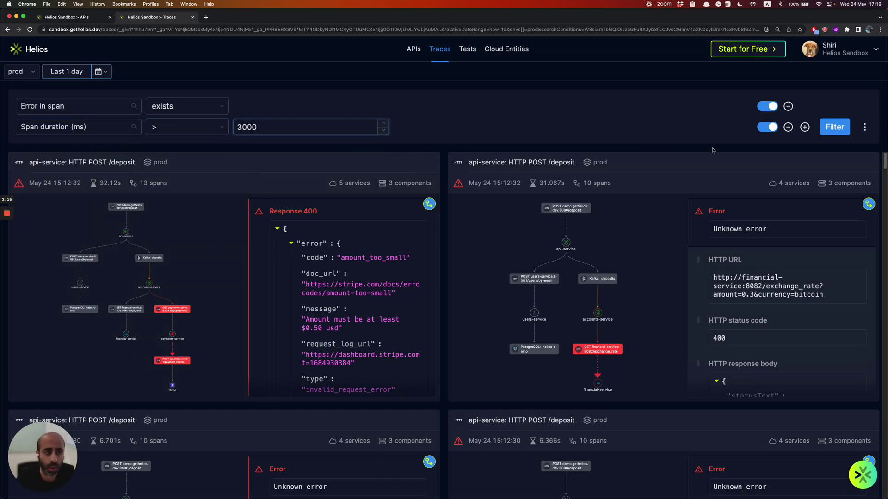
click(828, 128)
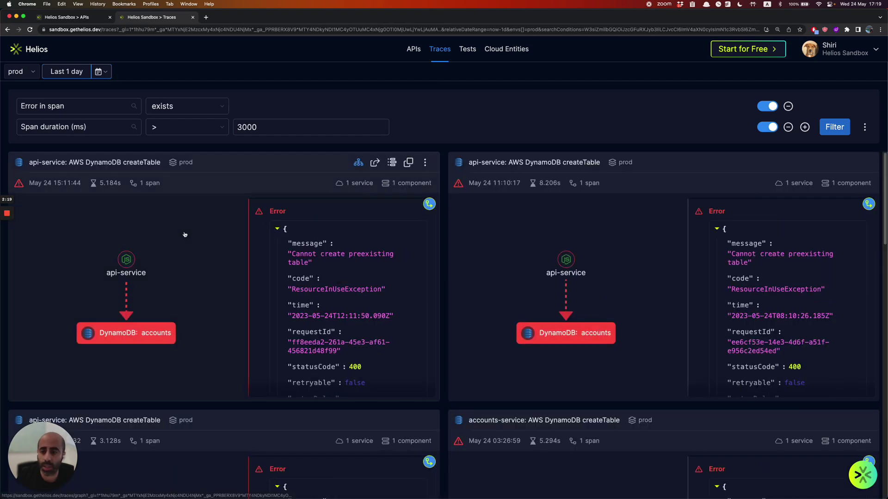
Open the first filtered api-service DynamoDB createTable trace, review its error details, and return to the trace results.
click(185, 234)
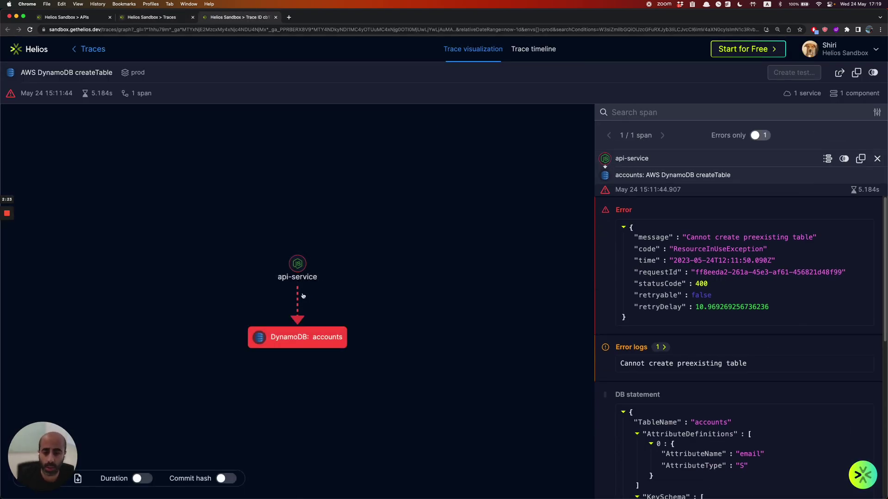
mouse_move(298, 294)
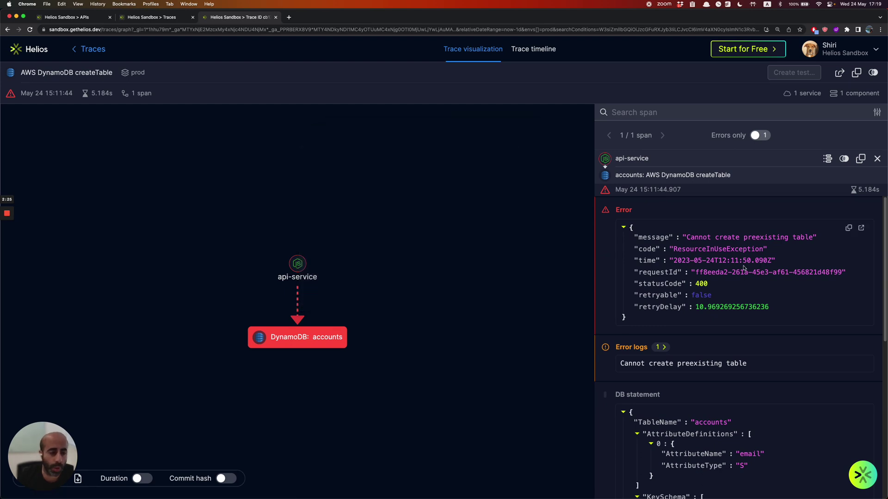
scroll(743, 268, down, 3)
scroll(744, 268, up, 3)
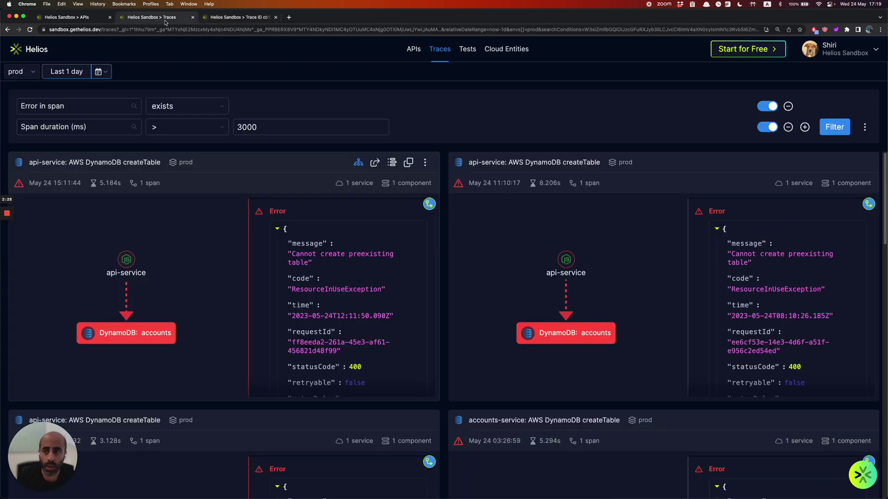
click(164, 18)
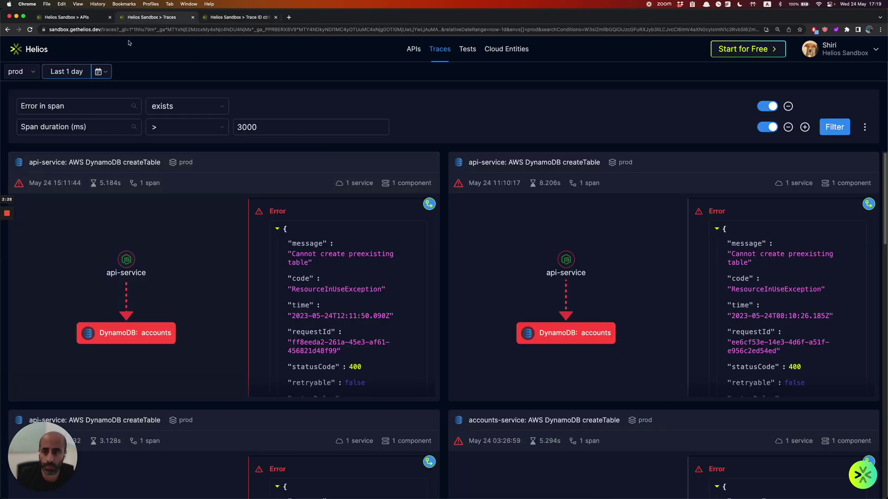
Return to the API overview and examine the call metrics for api-service's POST /deposit.
click(33, 49)
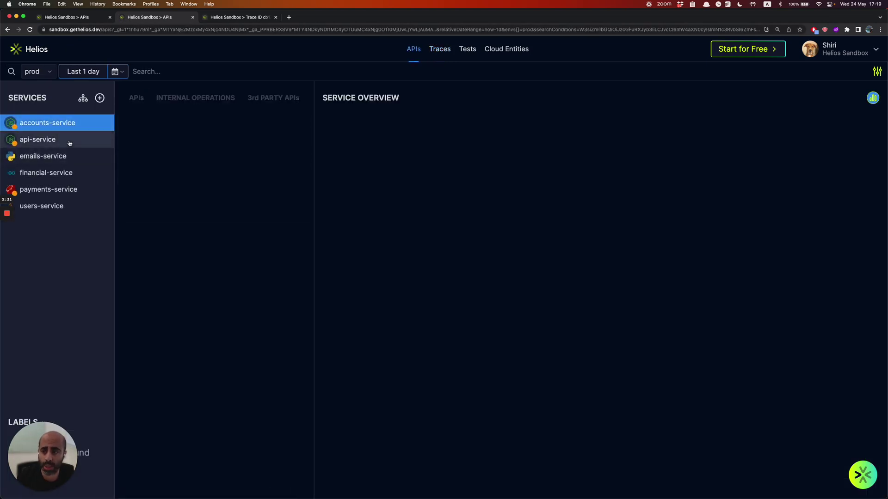
click(71, 140)
click(267, 135)
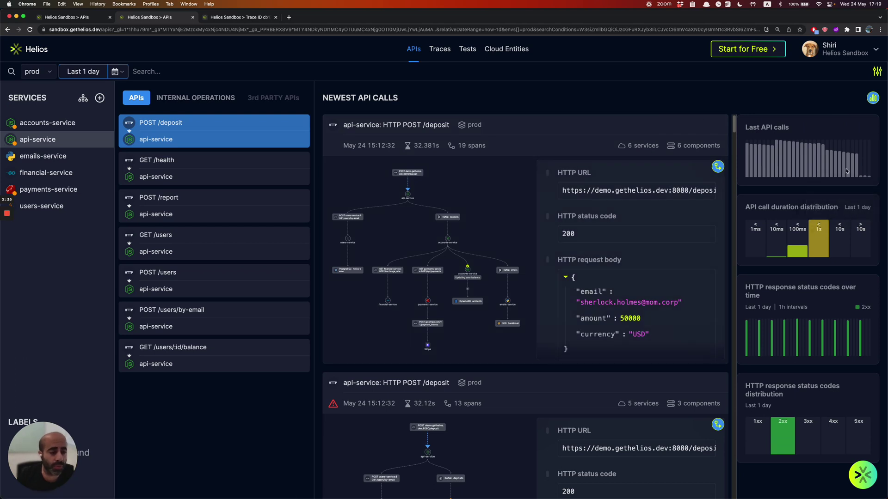
mouse_move(834, 233)
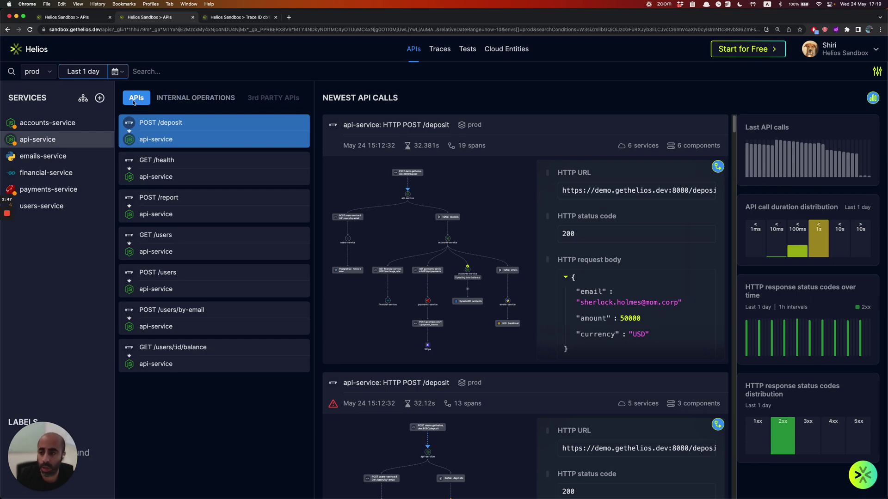
Review the instructions for adding a new service with Node.js, Java and Go.
click(103, 103)
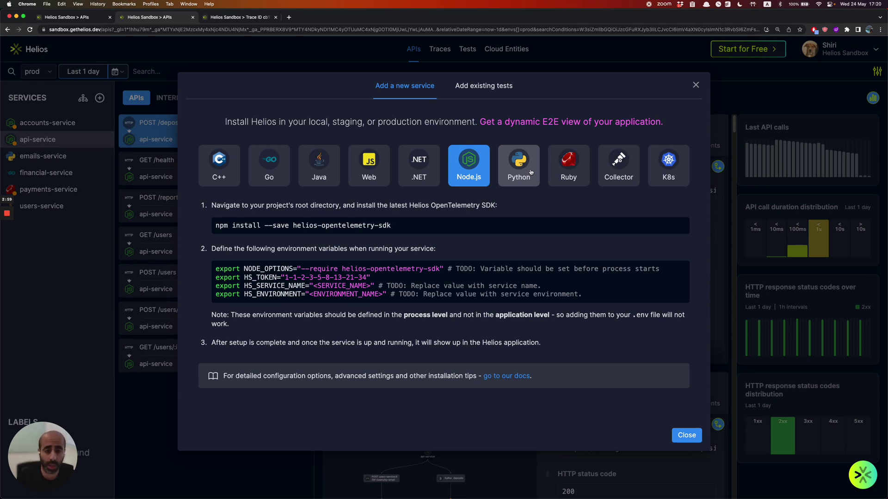
mouse_move(385, 228)
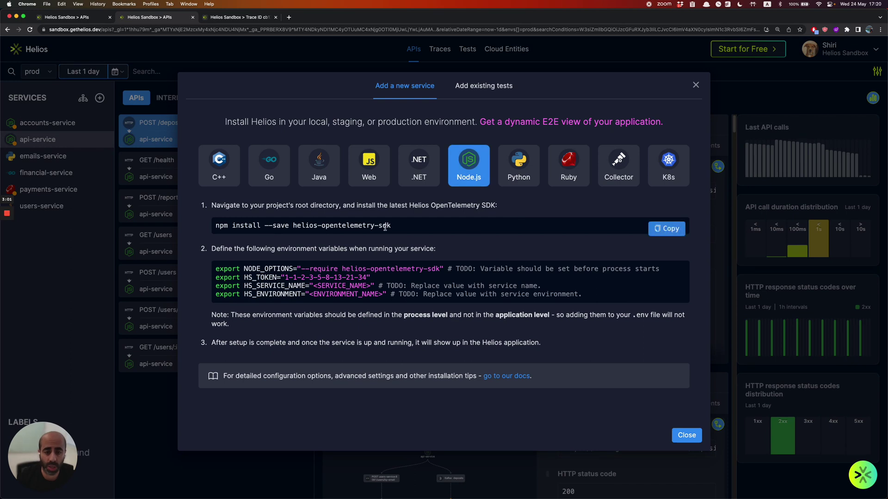
triple_click(385, 227)
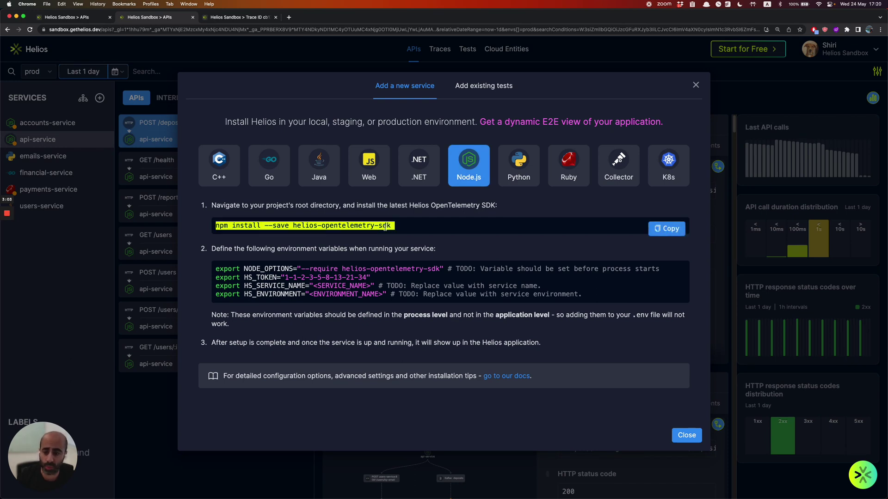
click(407, 228)
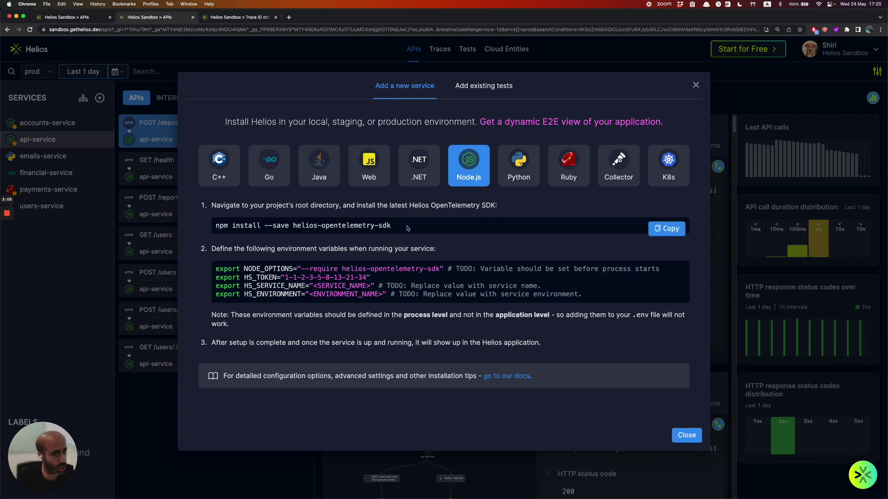
click(319, 164)
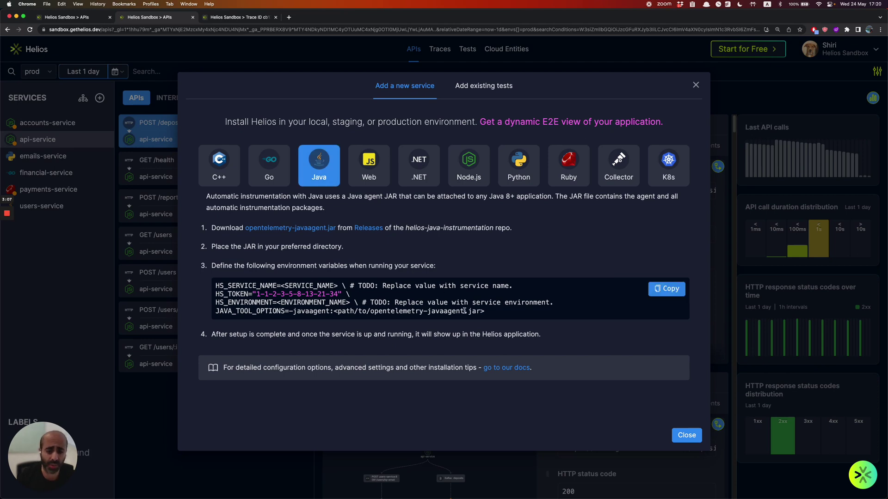
click(277, 166)
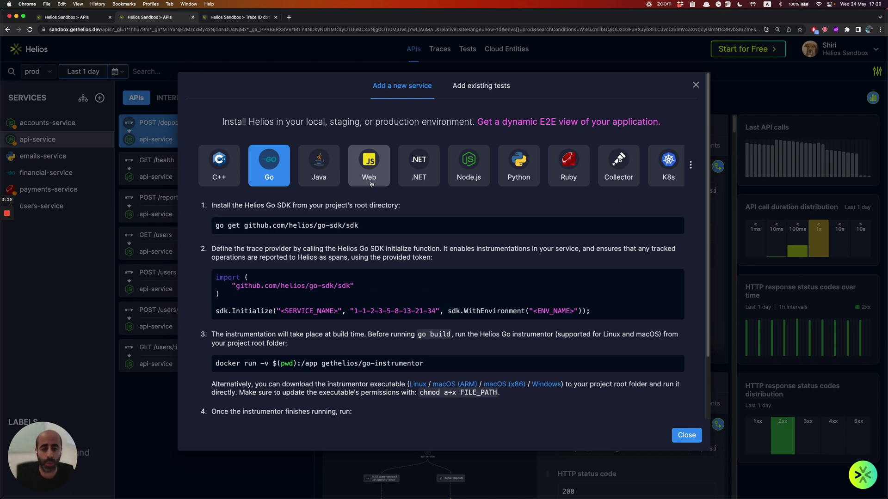
Review the new-service setup instructions for K8s and Collector, and close the instructions.
click(668, 175)
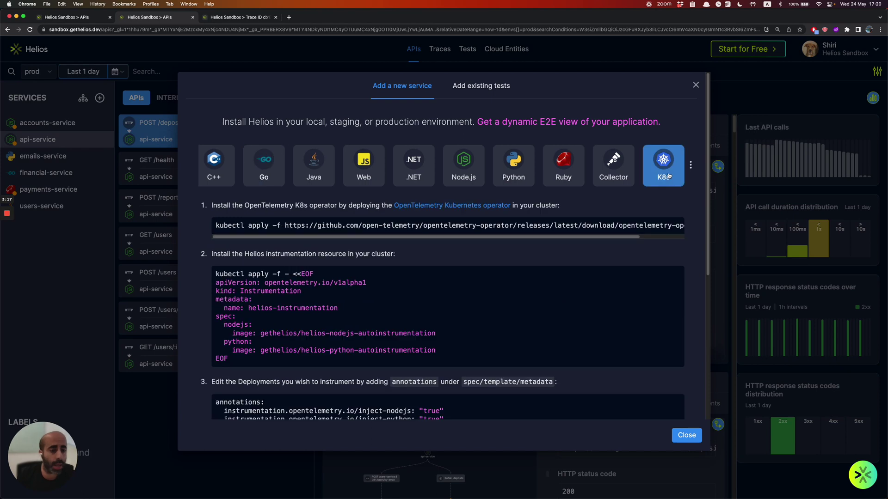
click(626, 181)
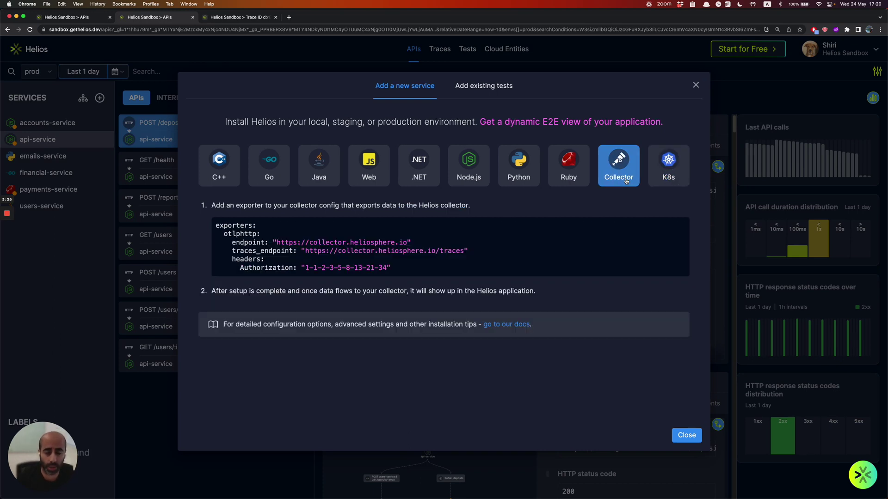
click(696, 85)
Open the Helios website at gethelios.dev in a new browser tab.
click(289, 17)
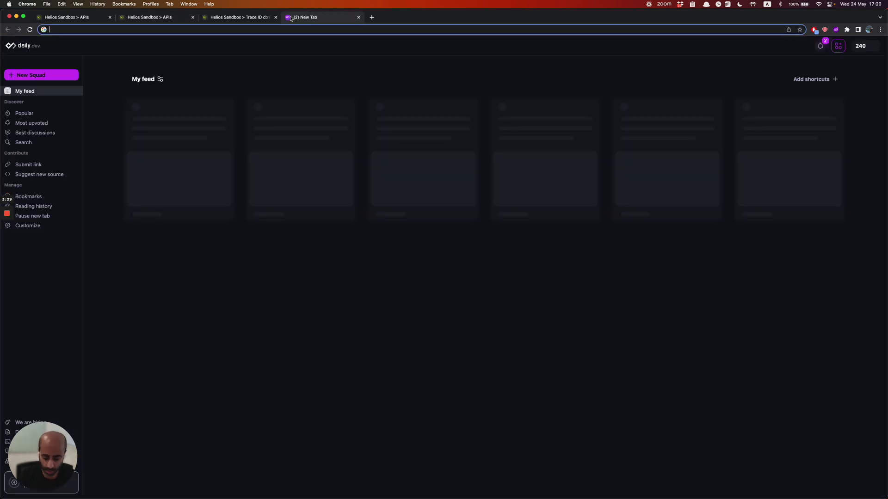
text(gethelios.dev)
key(Return)
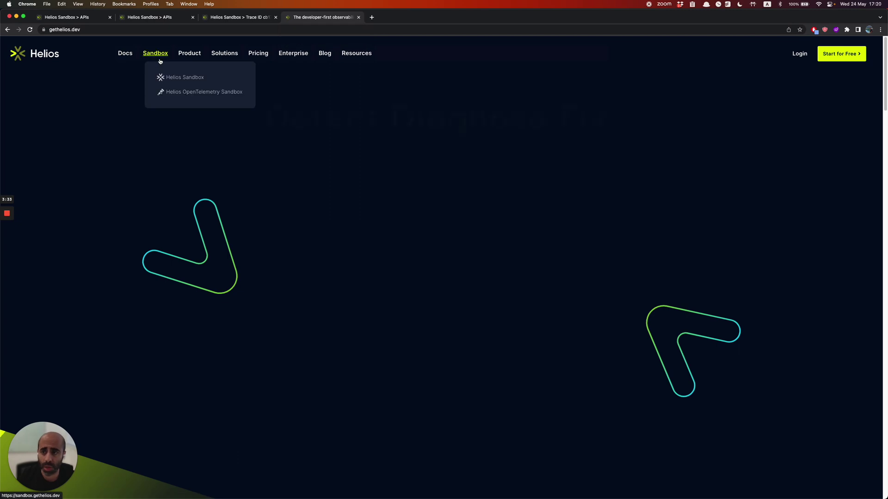
Launch the Helios Sandbox from the website's Sandbox options and return to the Helios homepage.
click(173, 76)
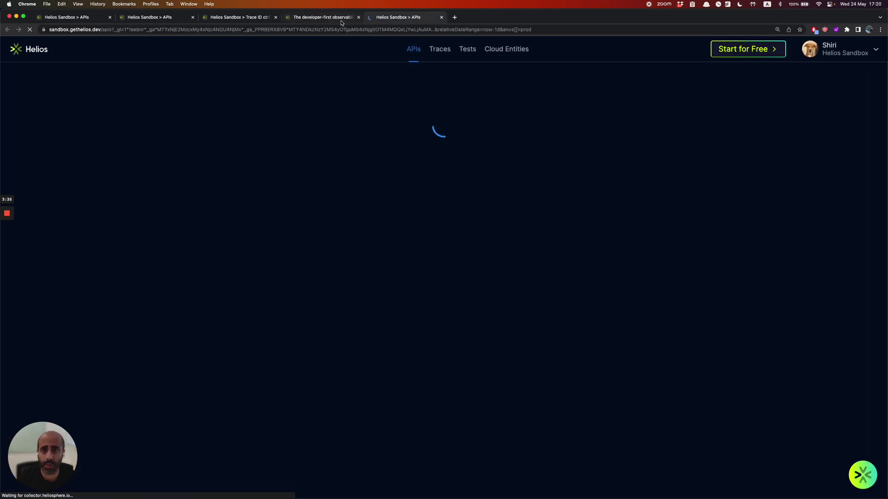
click(341, 19)
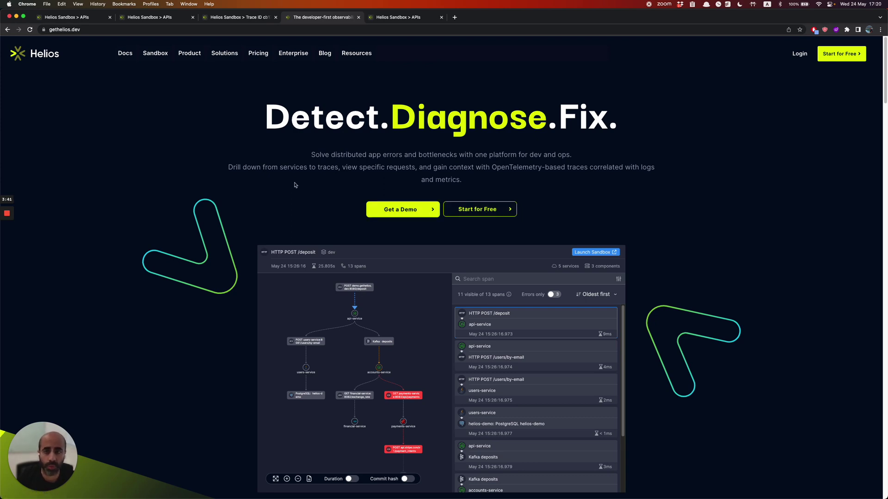
mouse_move(12, 217)
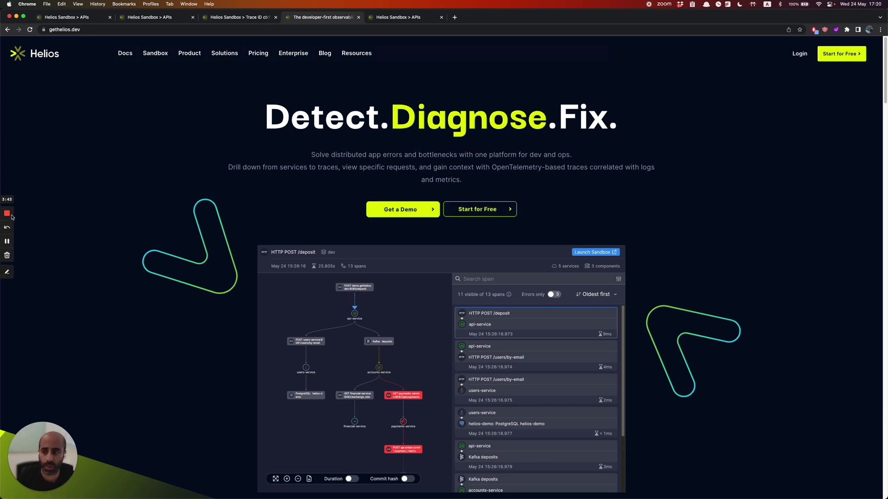